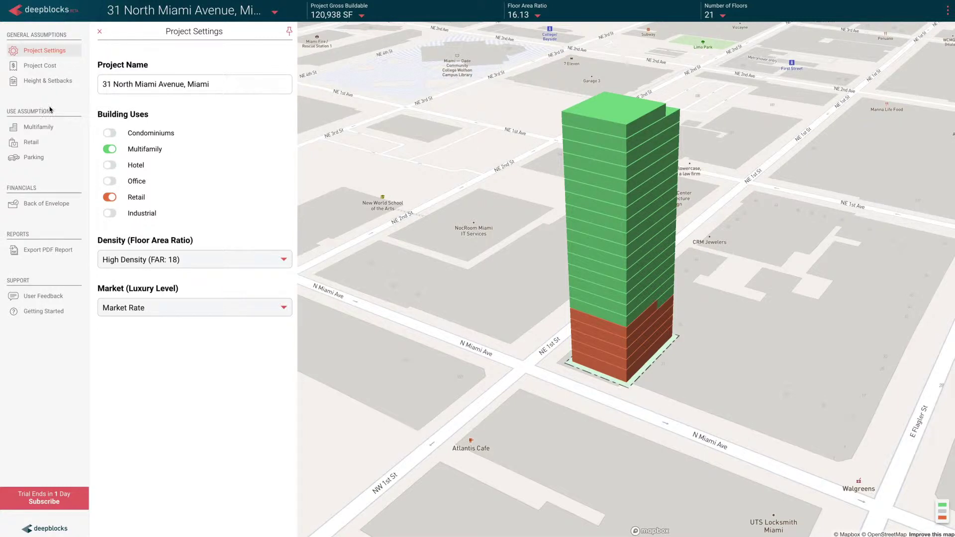
# Step: Bring up the Project Cost panel: $26,777,939 total and $131.83/SF hard cost
pyautogui.click(53, 68)
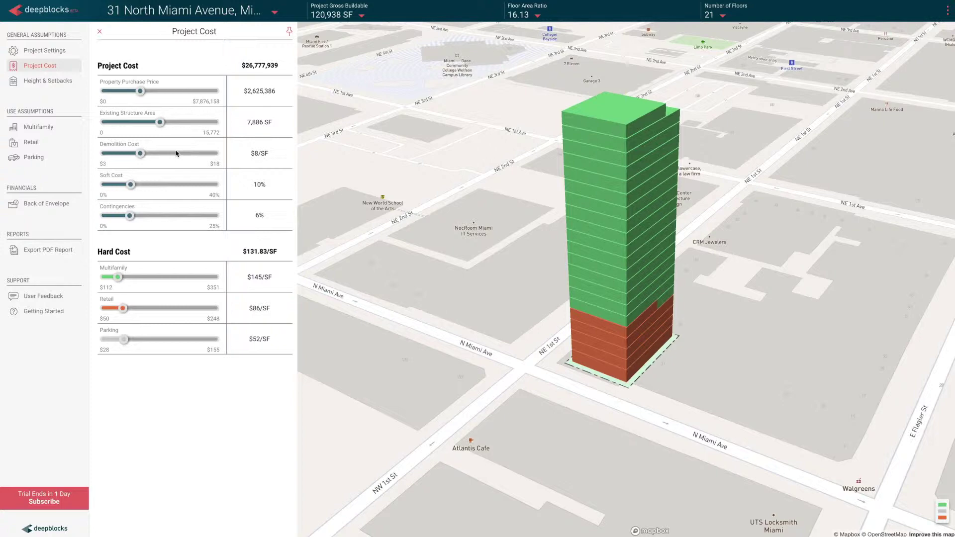
# Step: Review the Height & Setbacks, Multifamily and Retail assumptions for the tower
pyautogui.click(44, 84)
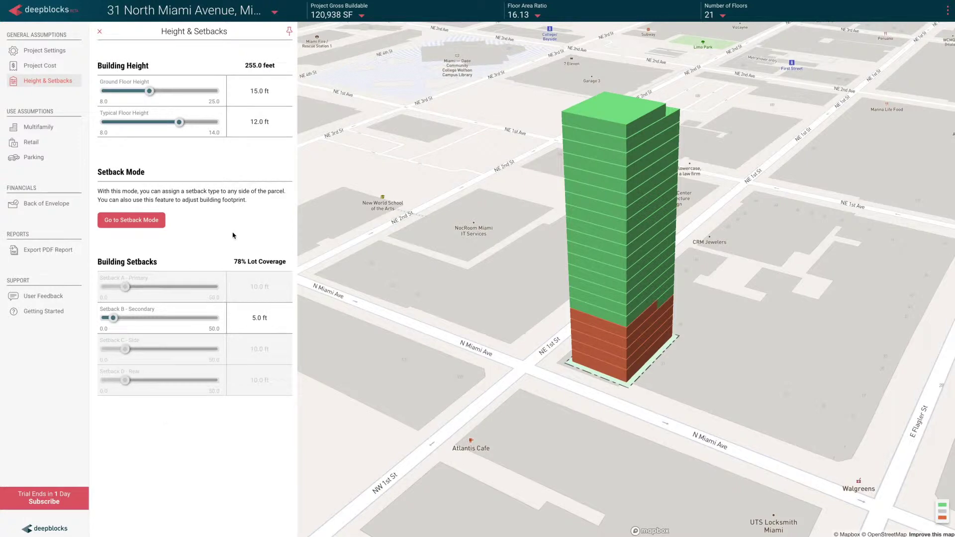
pyautogui.click(55, 129)
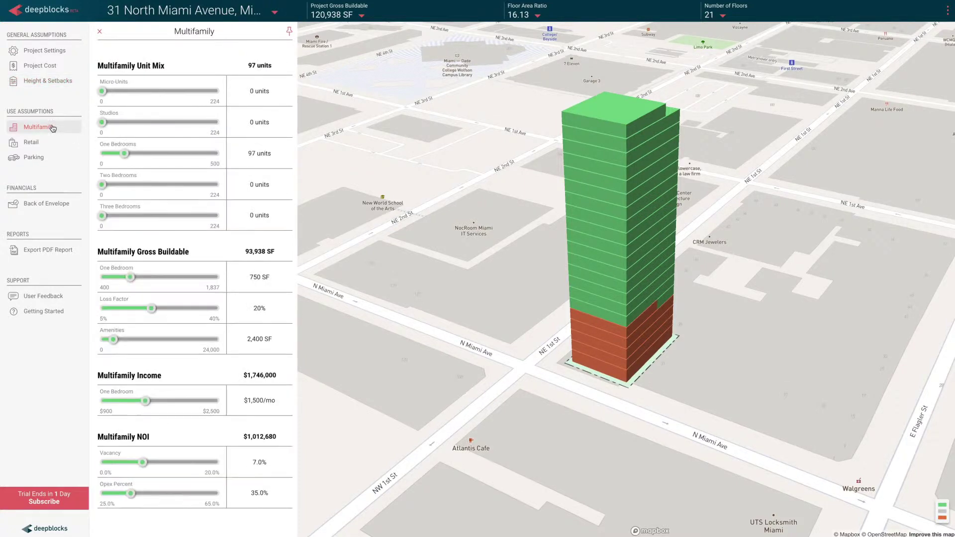
pyautogui.click(46, 143)
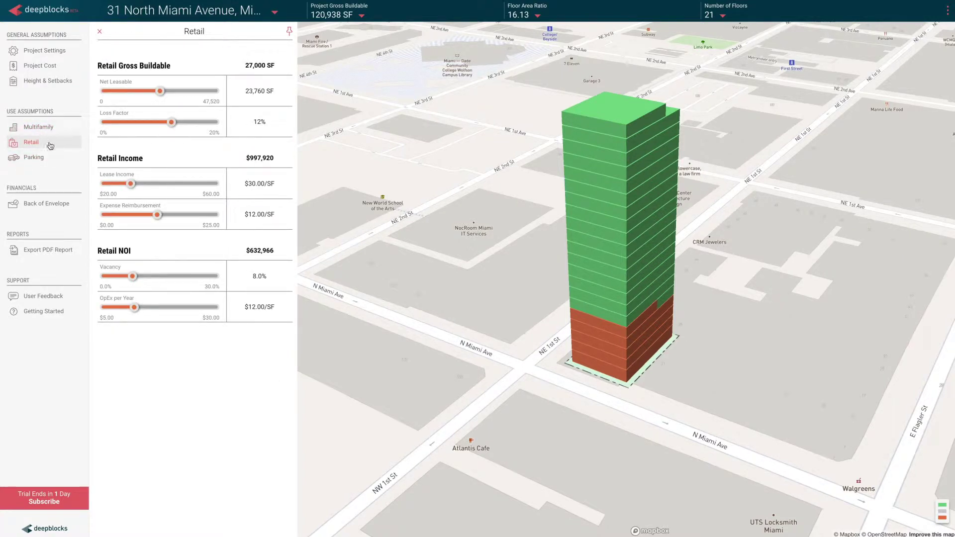
pyautogui.click(56, 51)
# Step: Toggle Office and Hotel uses on and off, leaving Multifamily over Retail at 21 floors
pyautogui.click(110, 182)
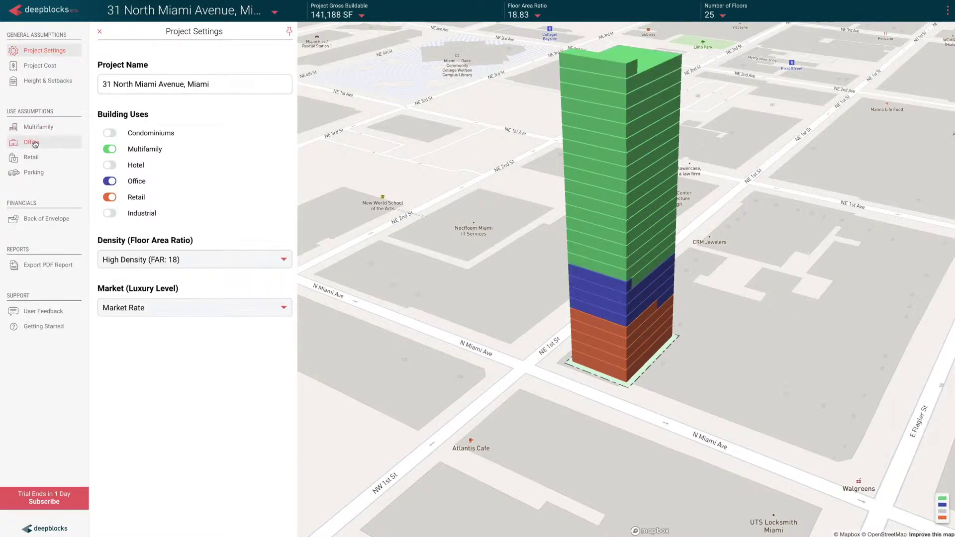
pyautogui.click(110, 181)
pyautogui.click(110, 165)
pyautogui.click(110, 165)
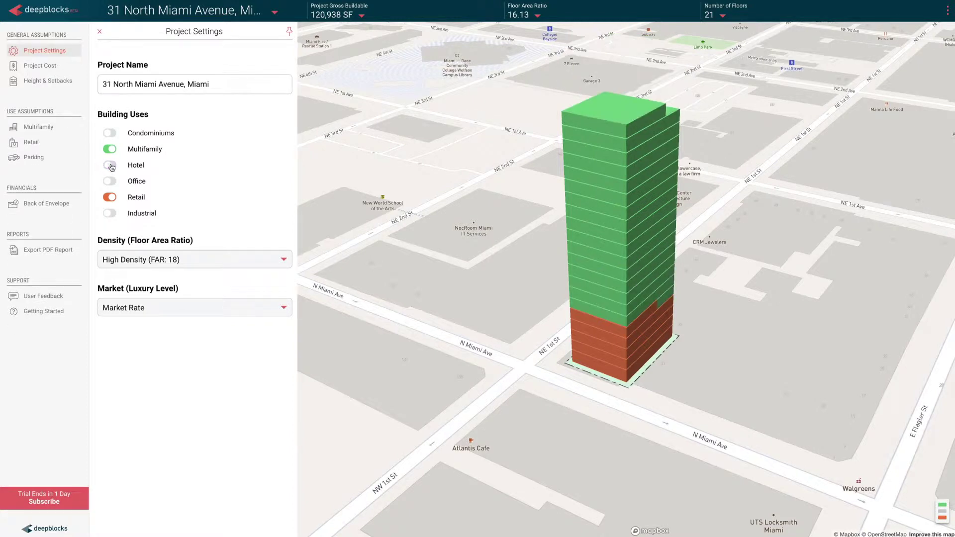
# Step: Add 26 two-bedroom and 9 three-bedroom units, making 132 units across 28 floors
pyautogui.click(53, 129)
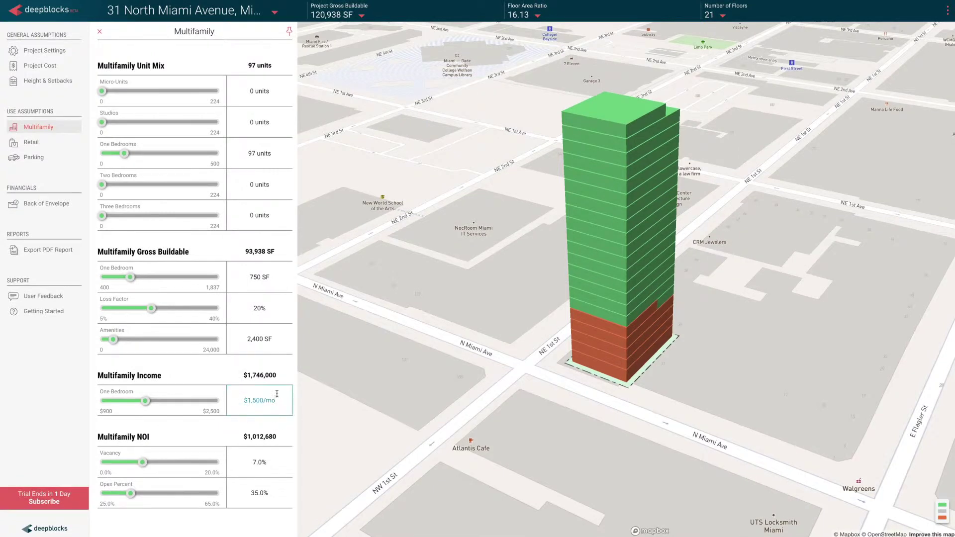
pyautogui.moveTo(102, 185); pyautogui.dragTo(107, 215)
pyautogui.scroll(-1, 157, 327)
pyautogui.scroll(-1, 157, 327)
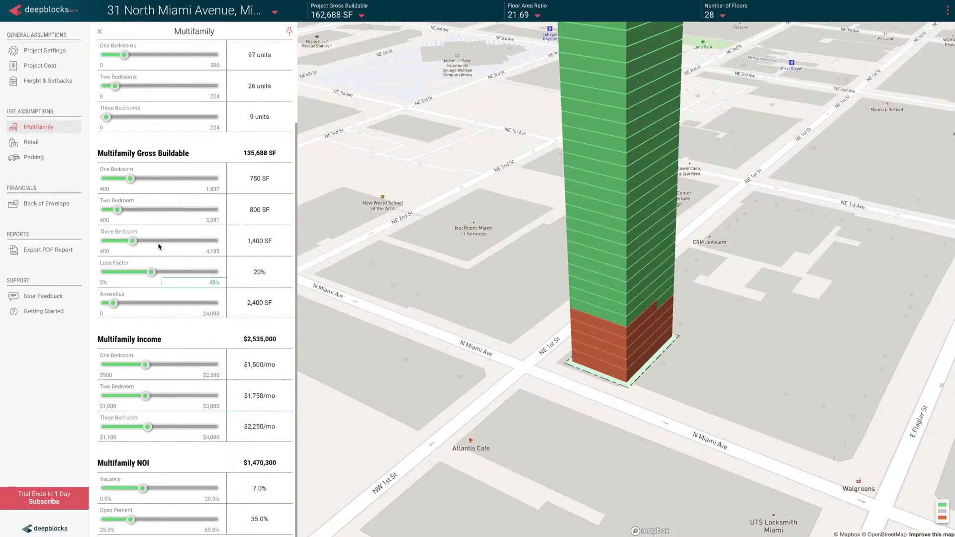
pyautogui.click(41, 146)
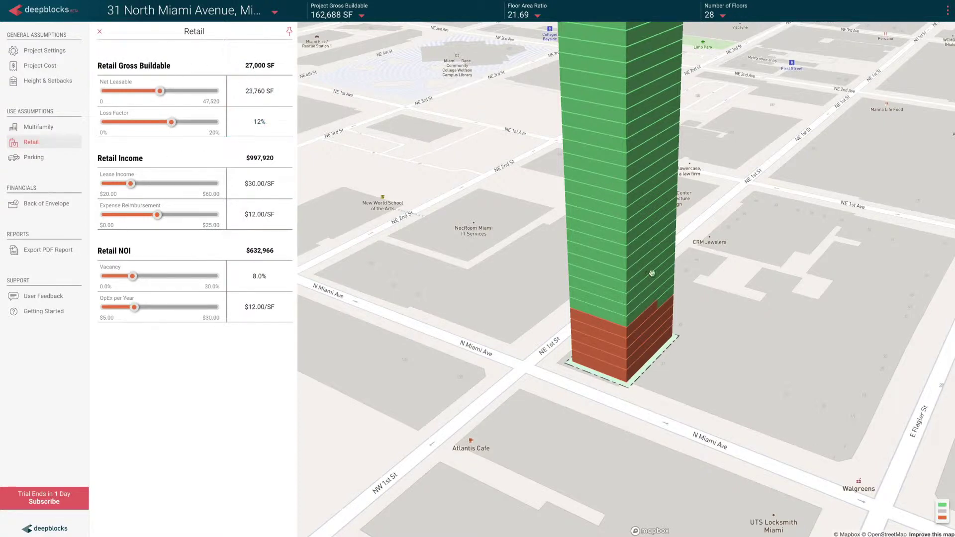
# Step: Zoom the map out and back in, then show the Parking requirements
pyautogui.scroll(-2, 647, 275)
pyautogui.scroll(2, 647, 275)
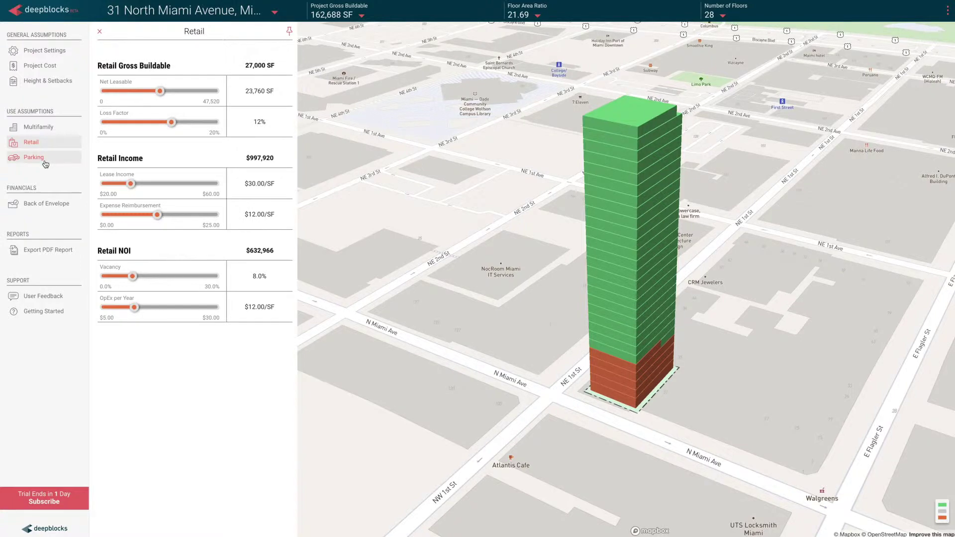
pyautogui.click(45, 162)
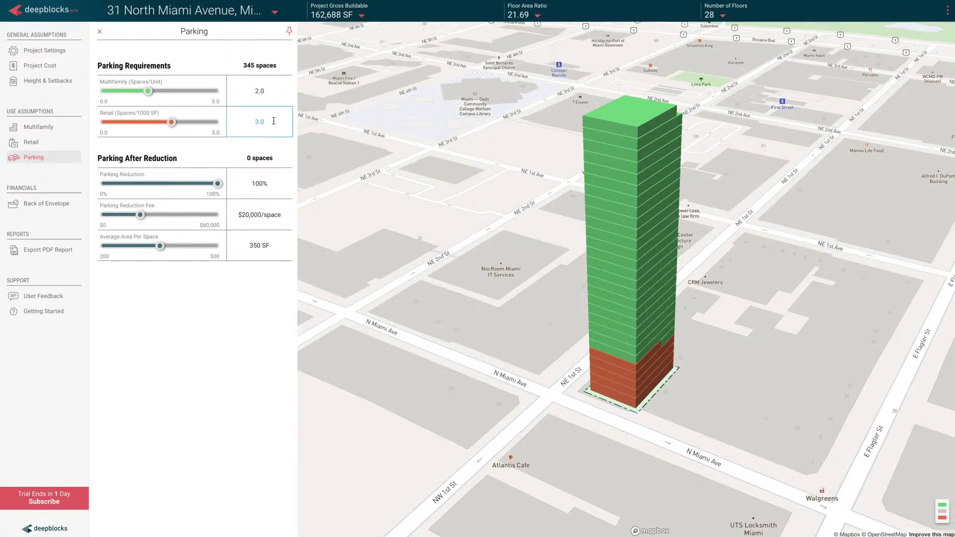
# Step: Set parking reduction to 0% and cut retail net leasable area to 2,820 SF
pyautogui.moveTo(217, 184); pyautogui.dragTo(95, 177)
pyautogui.scroll(-5, 613, 352)
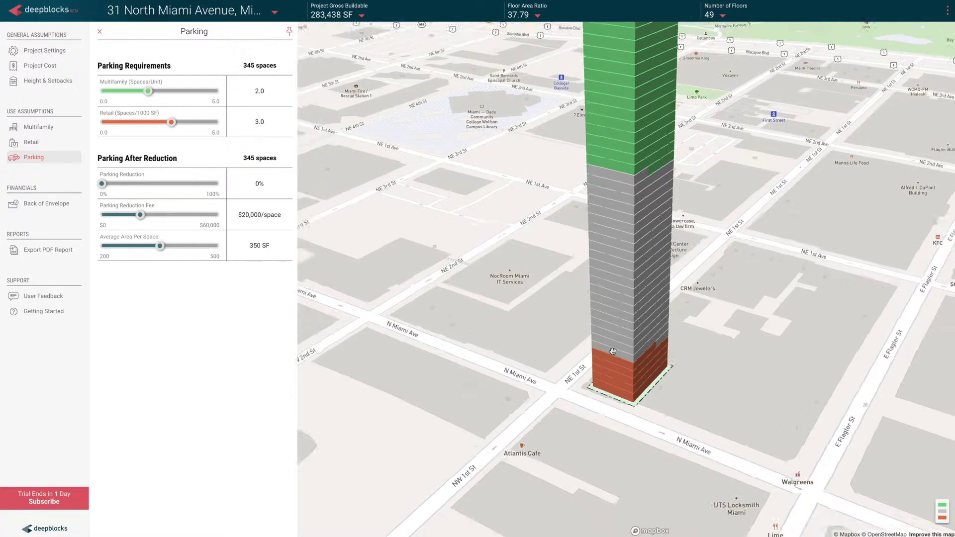
pyautogui.scroll(4, 613, 352)
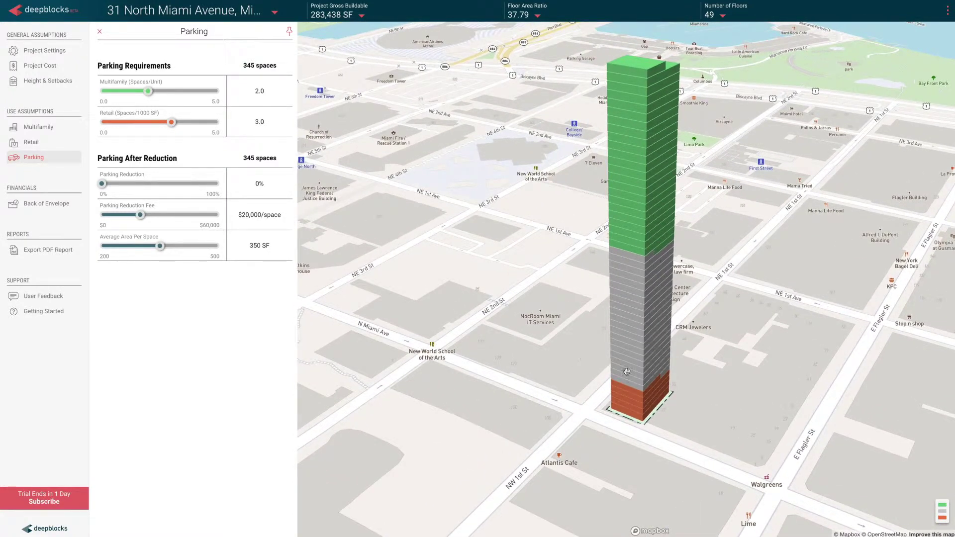
pyautogui.click(34, 143)
pyautogui.moveTo(159, 91); pyautogui.dragTo(109, 92)
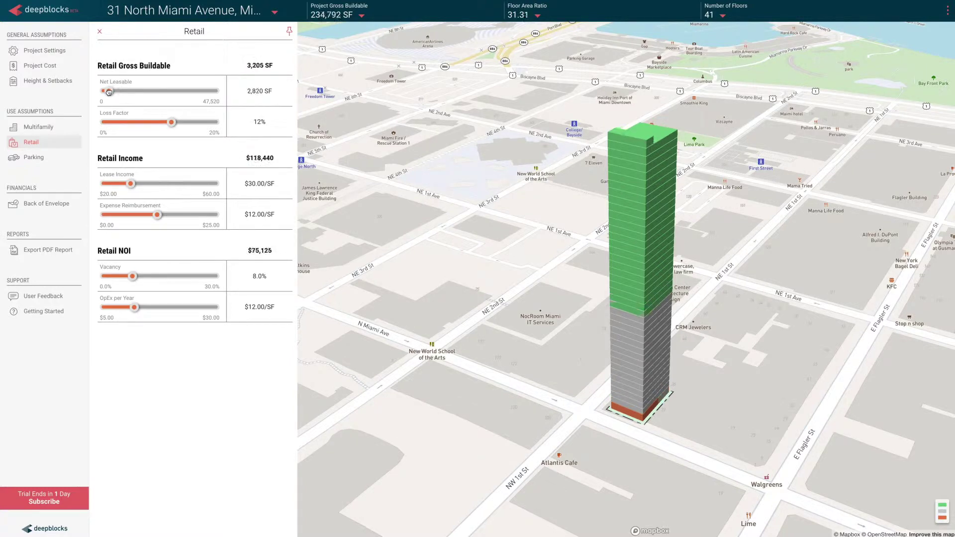
# Step: Remove the two-bedroom units and set parking reduction to 100%, leaving 0 spaces
pyautogui.click(61, 128)
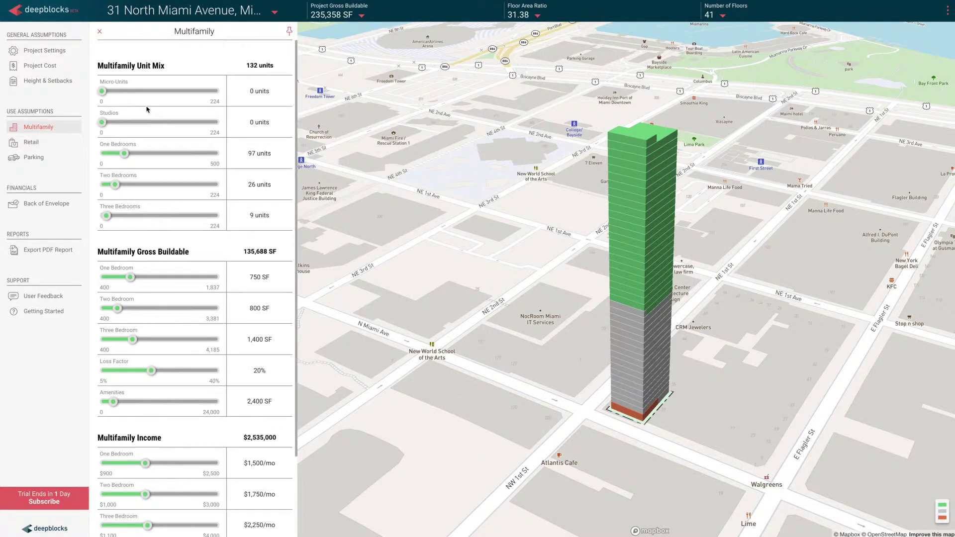
pyautogui.moveTo(119, 183); pyautogui.dragTo(101, 216)
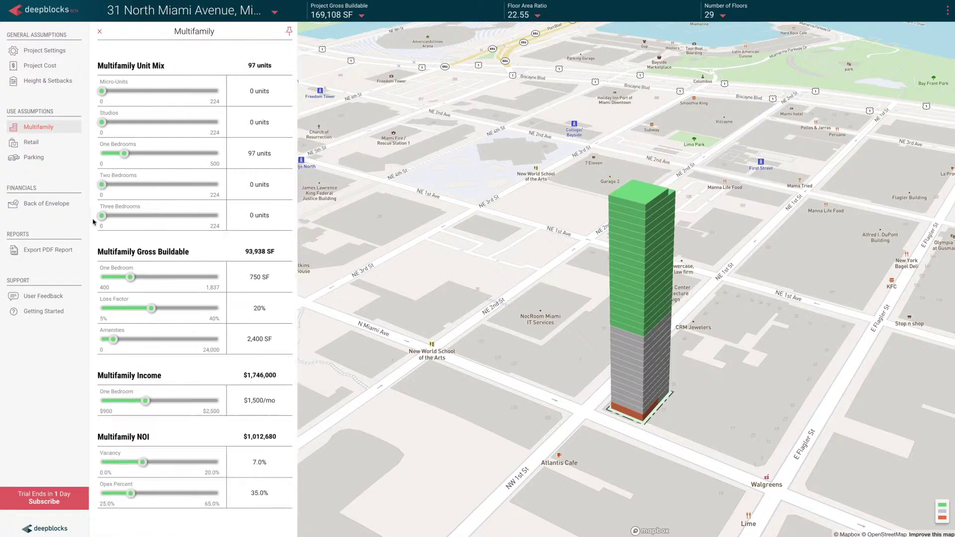
pyautogui.click(47, 159)
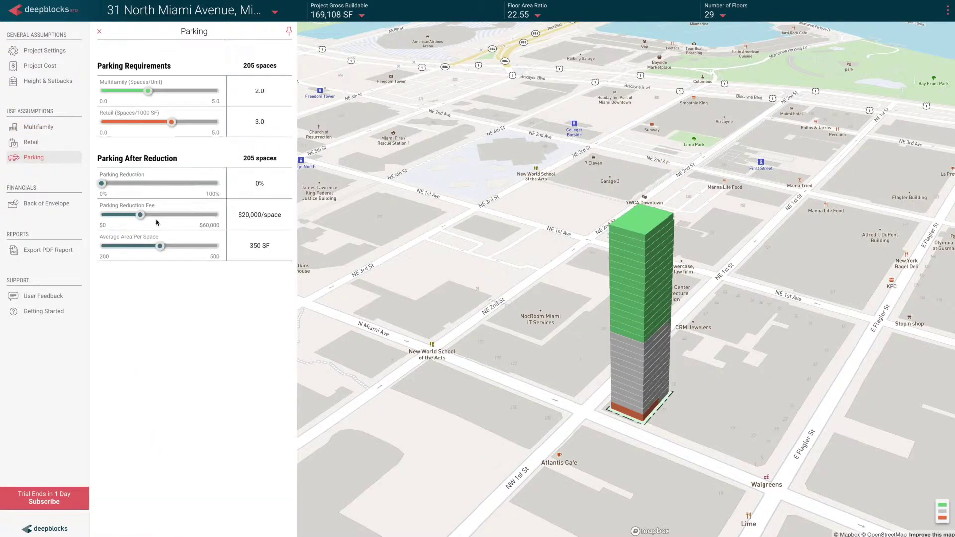
pyautogui.moveTo(102, 184); pyautogui.dragTo(226, 190)
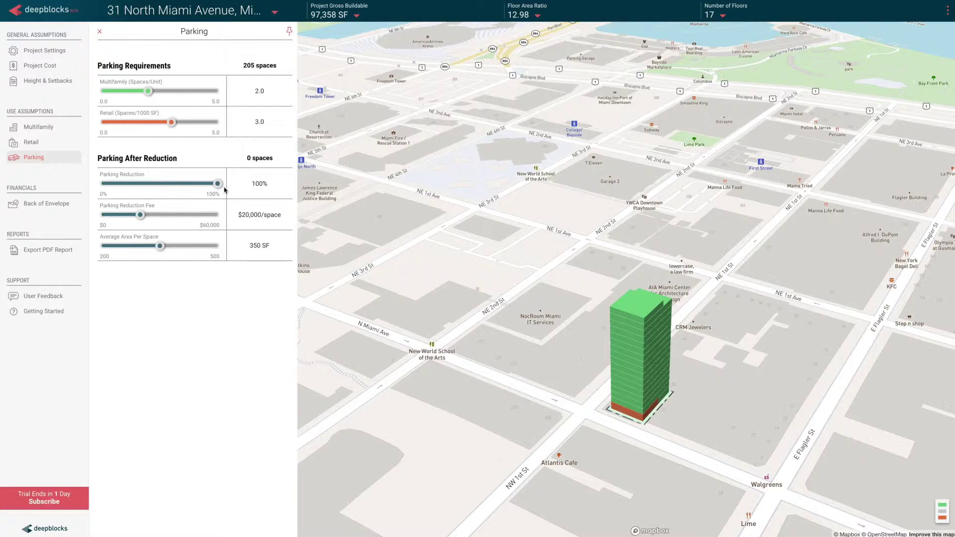
# Step: Zoom in on the 3D tower of multifamily over the retail base
pyautogui.scroll(2, 656, 359)
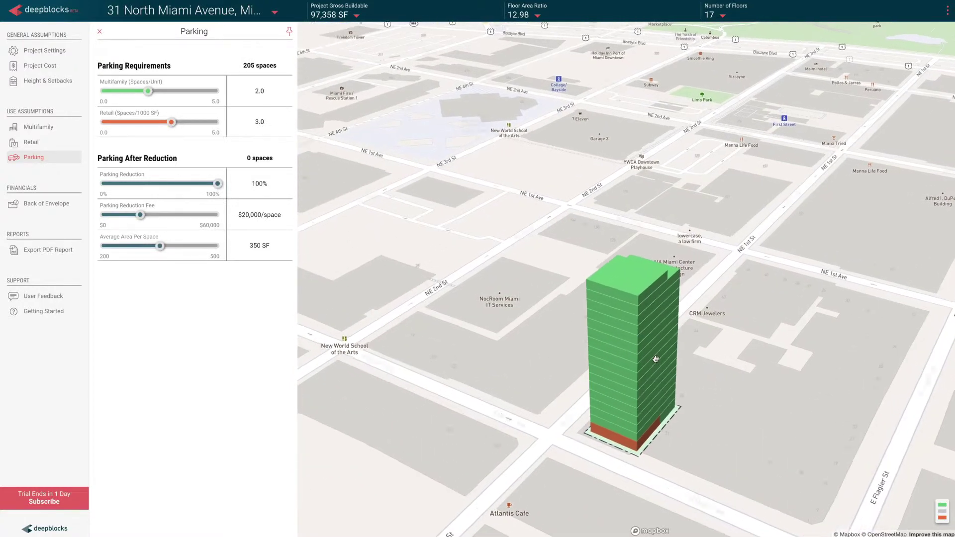
pyautogui.scroll(3, 655, 359)
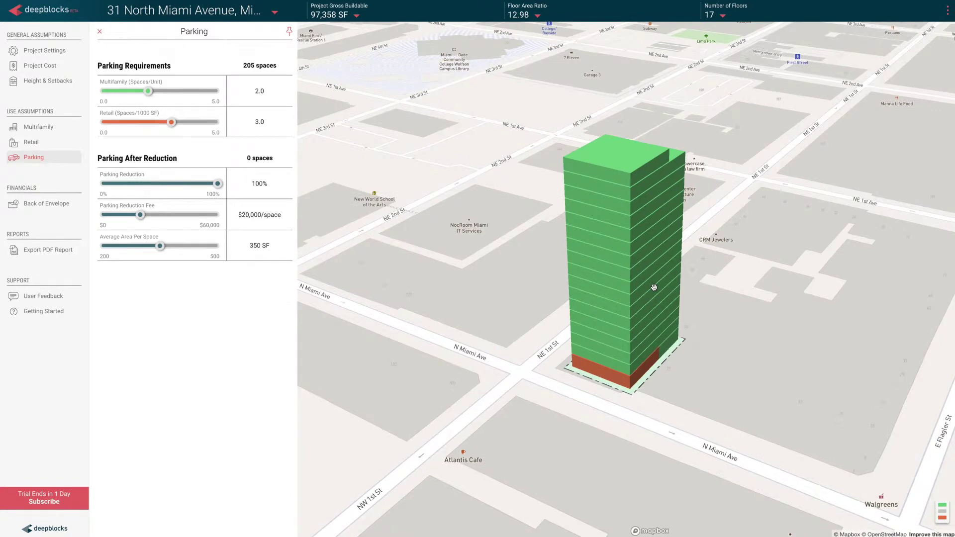
pyautogui.scroll(2, 654, 288)
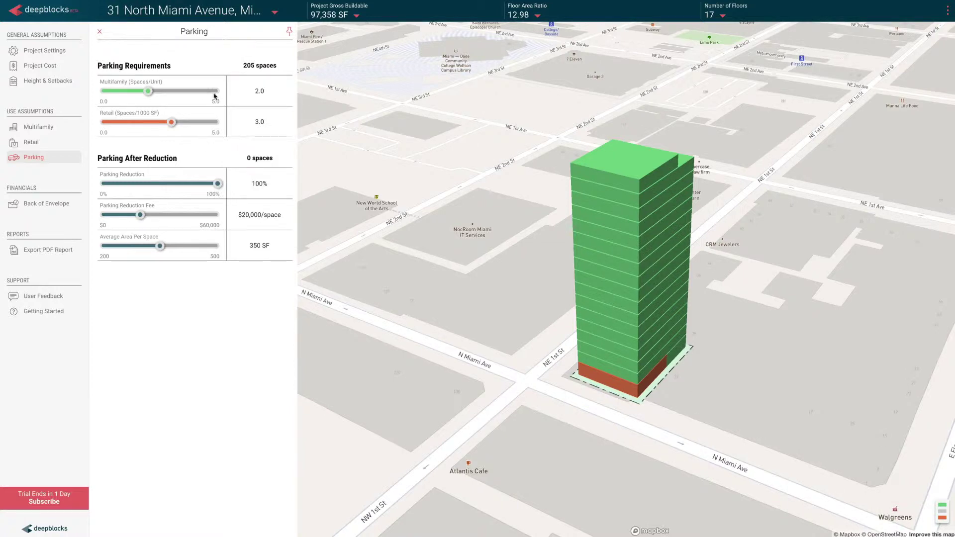
# Step: Set the unit counts to 40 one-bedrooms and 20 studios
pyautogui.click(37, 127)
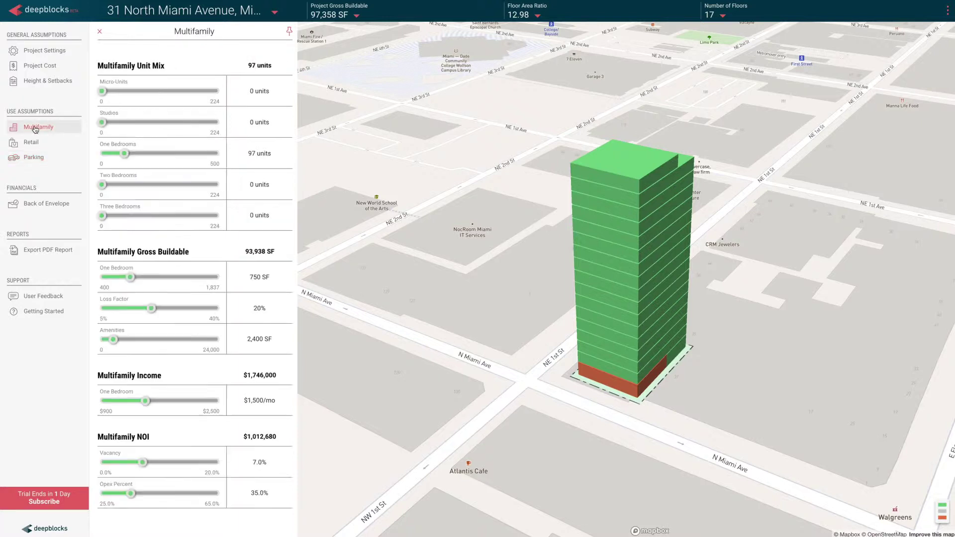
pyautogui.moveTo(124, 154)
pyautogui.mouseDown()
pyautogui.moveTo(151, 154)
pyautogui.moveTo(110, 154)
pyautogui.moveTo(177, 154)
pyautogui.moveTo(110, 153)
pyautogui.moveTo(120, 153)
pyautogui.mouseUp()
pyautogui.click(260, 151)
pyautogui.doubleClick(260, 151)
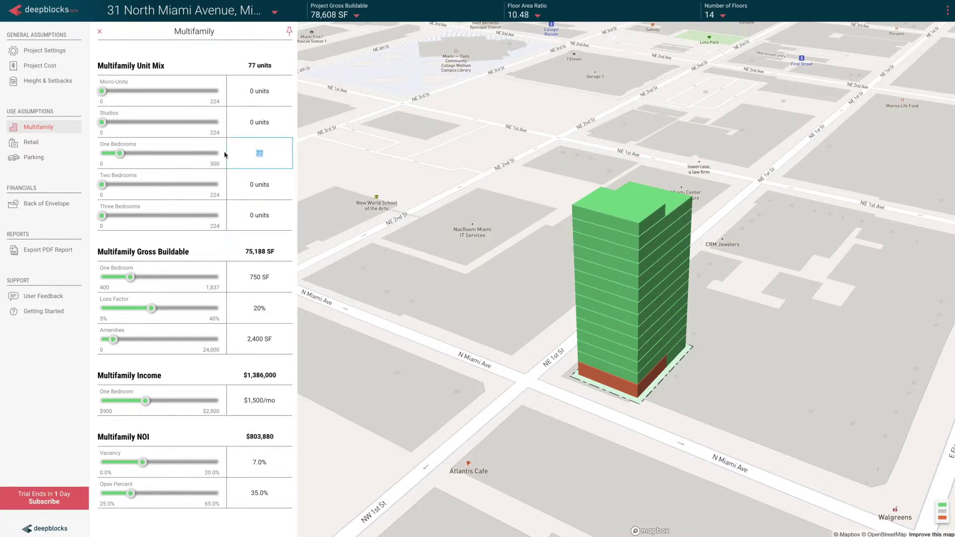
pyautogui.write('40')
pyautogui.press('Return')
pyautogui.click(260, 121)
pyautogui.doubleClick(259, 122)
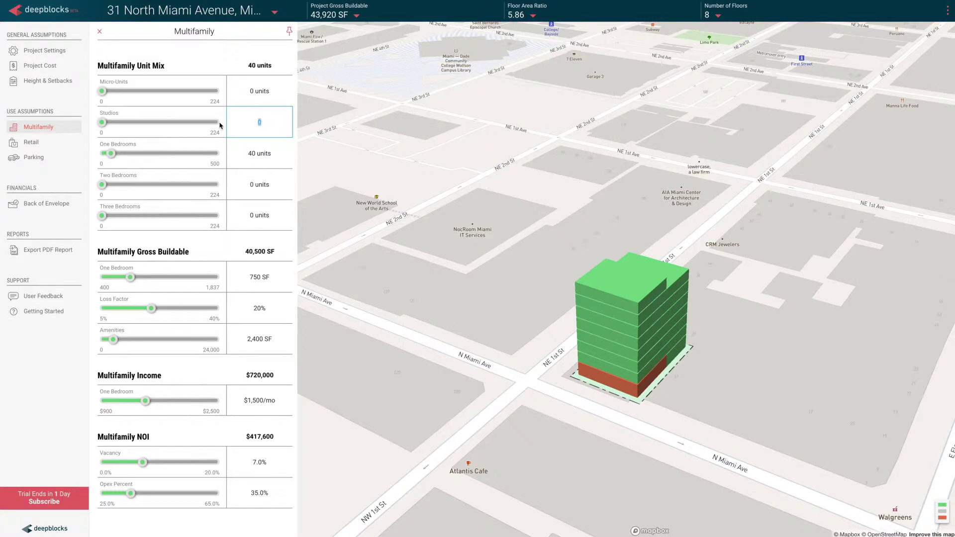
pyautogui.write('2')
pyautogui.press('Return')
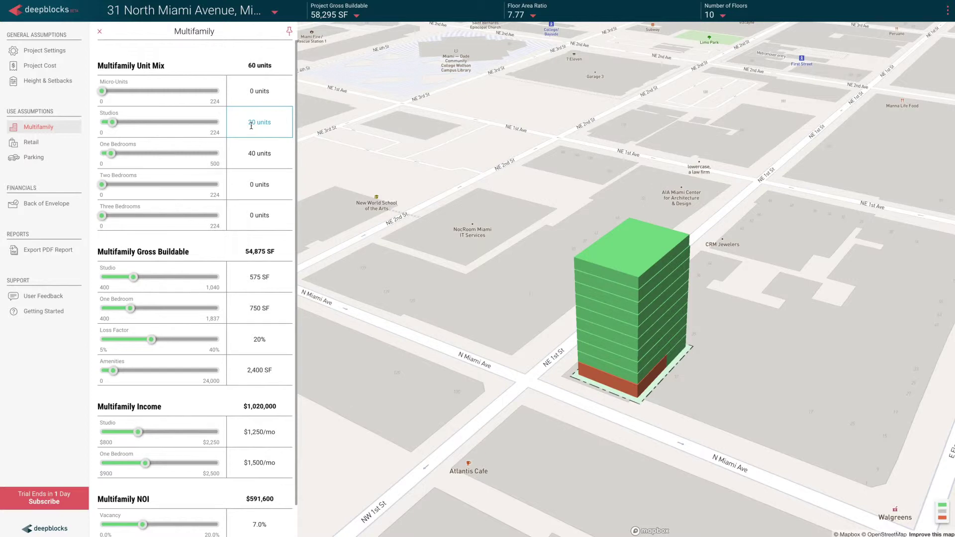
# Step: Set the studio unit size to 450 SF
pyautogui.click(230, 273)
pyautogui.doubleClick(231, 273)
pyautogui.write('450')
pyautogui.press('Return')
# Step: Under Multifamily Income, enter $1,500/mo studio rent and $1,800/mo one-bedroom rent
pyautogui.click(273, 431)
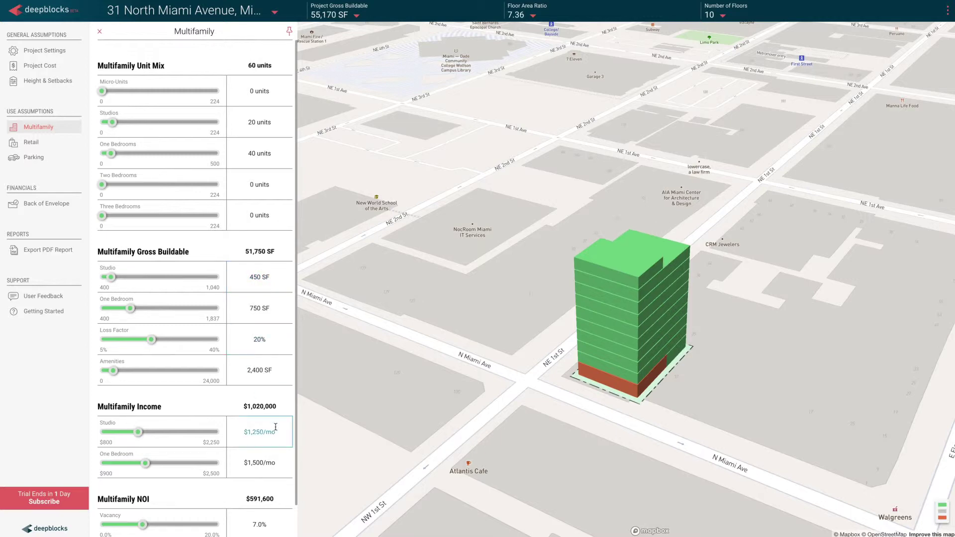
pyautogui.press('BackSpace')
pyautogui.press('Return')
pyautogui.click(250, 460)
pyautogui.moveTo(282, 464); pyautogui.dragTo(198, 460)
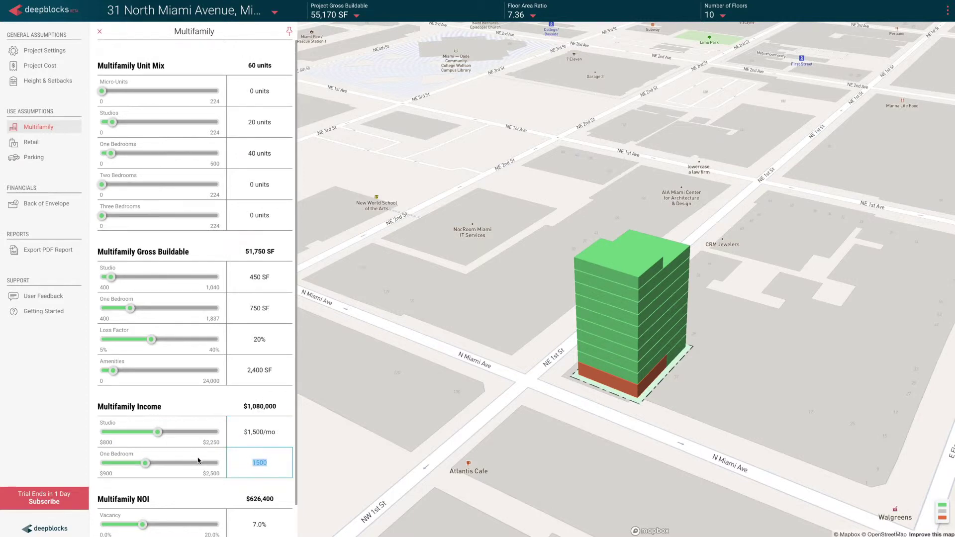
pyautogui.write('1800')
pyautogui.press('Return')
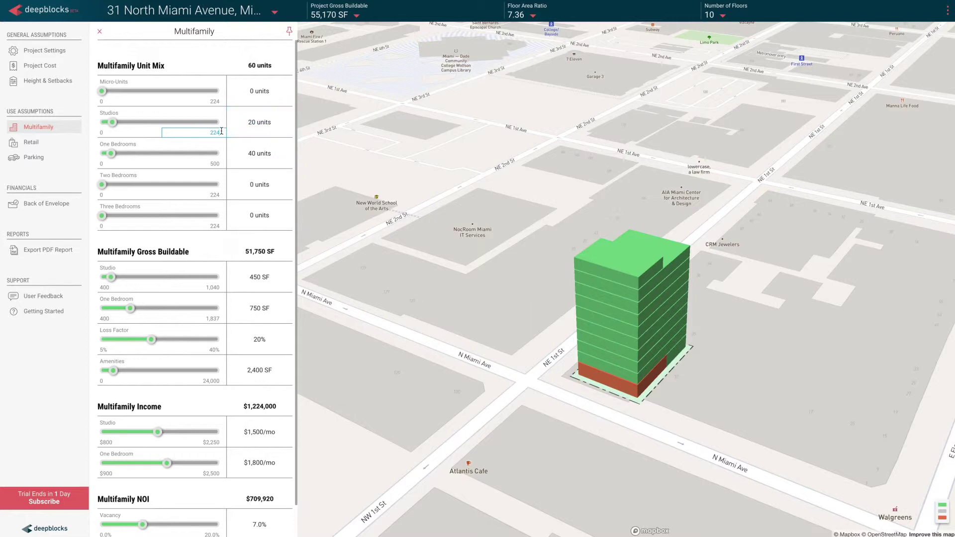
# Step: Raise the Studios slider maximum to 800 and test the slider
pyautogui.moveTo(222, 132); pyautogui.dragTo(184, 131)
pyautogui.write('800')
pyautogui.press('Return')
pyautogui.moveTo(104, 122); pyautogui.dragTo(200, 123)
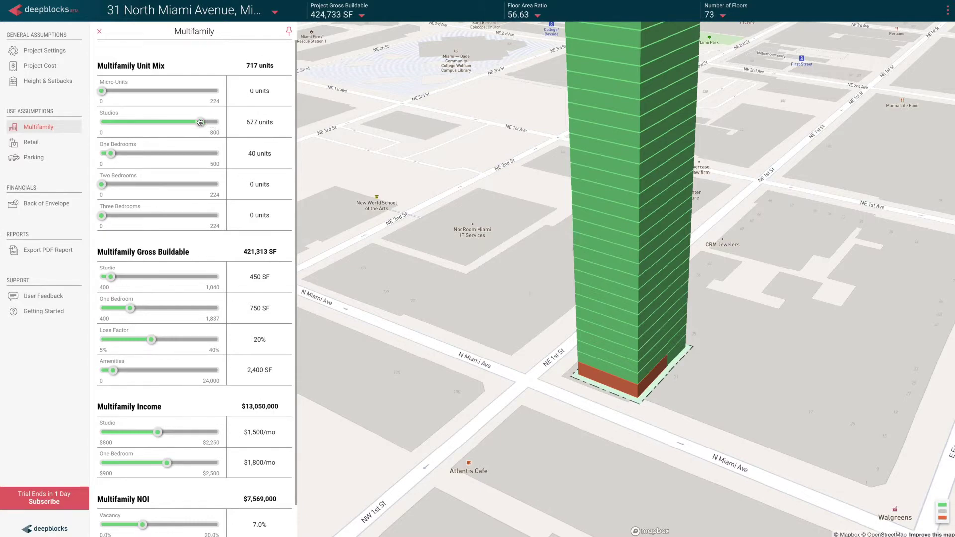
# Step: Set the Studios unit count back to 20
pyautogui.scroll(-5, 640, 325)
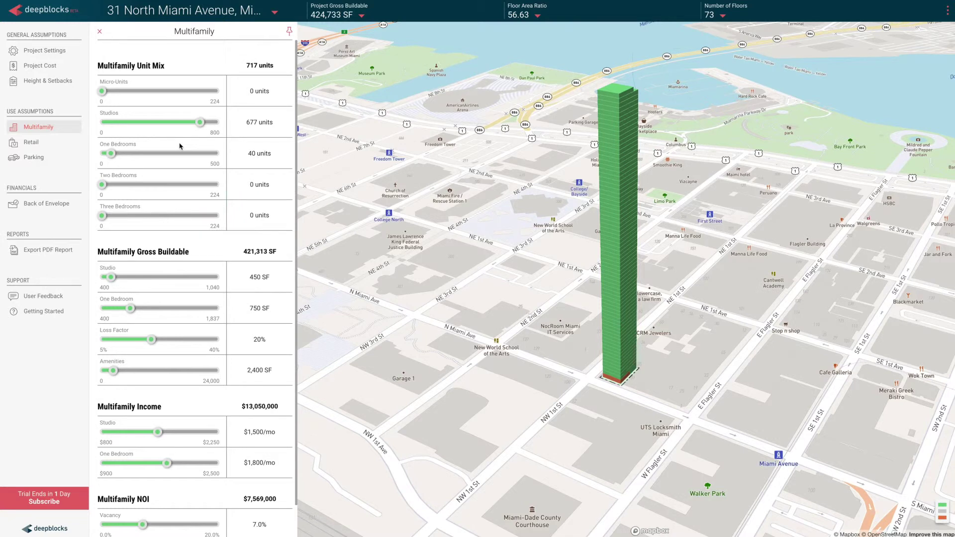
pyautogui.click(229, 124)
pyautogui.write('20')
pyautogui.press('Return')
pyautogui.scroll(5, 623, 368)
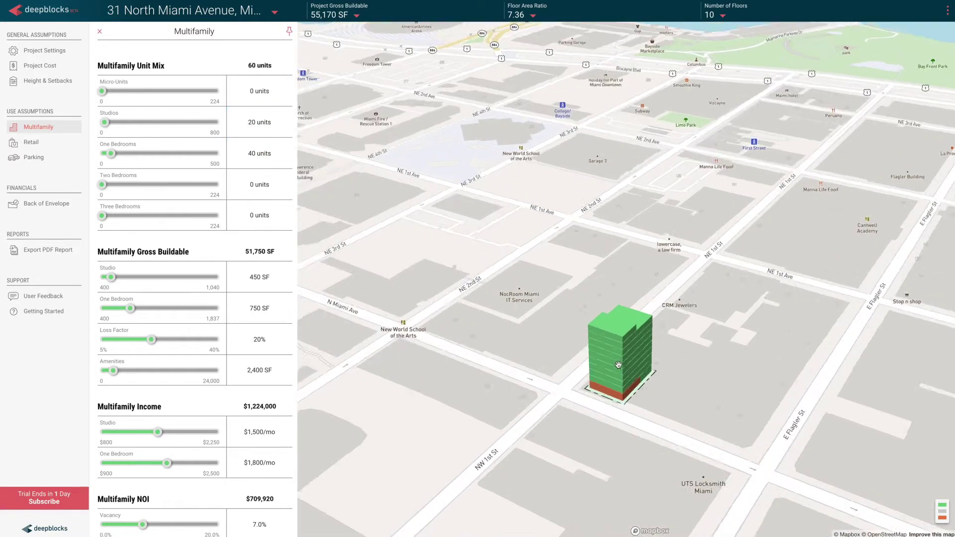
pyautogui.scroll(2, 620, 284)
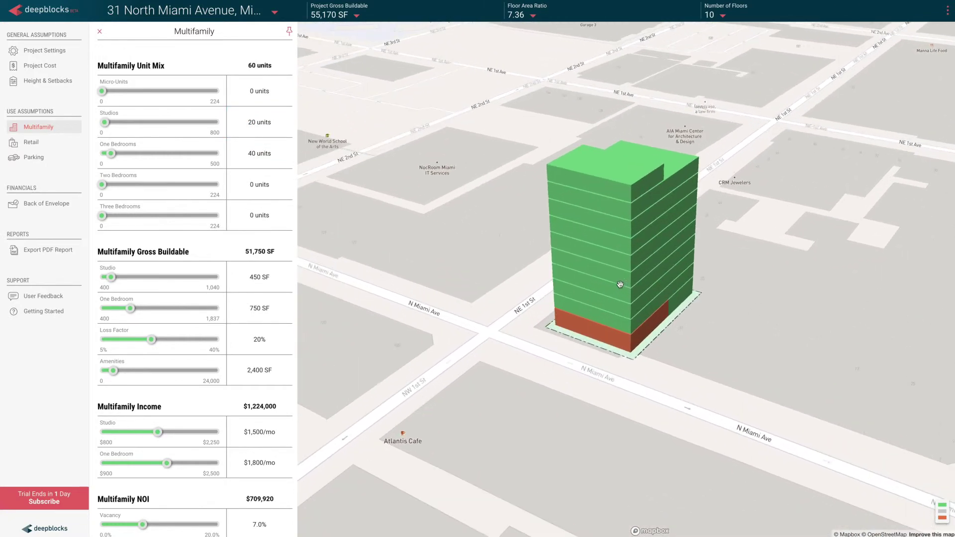